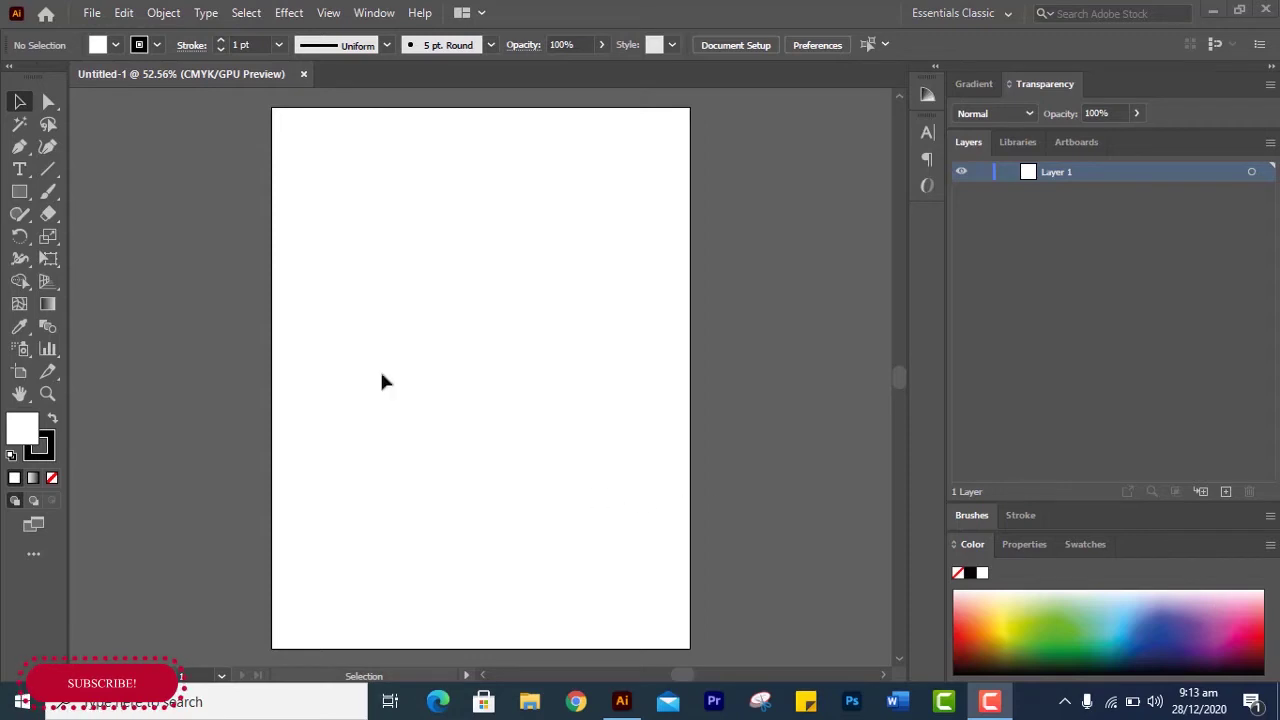
- Create point text reading "this is text" at 18 pt near the page's upper-left corner
{"action": "left_click", "coordinate": [27, 178]}
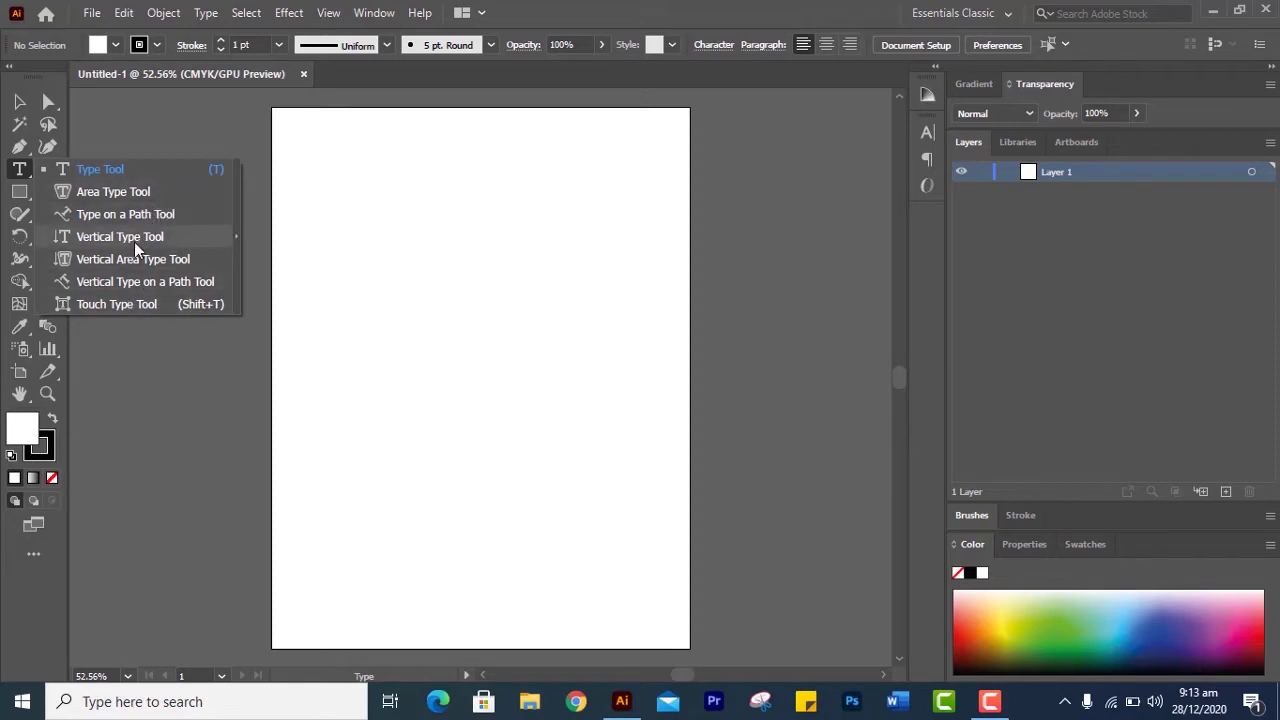
{"action": "left_click", "coordinate": [87, 172]}
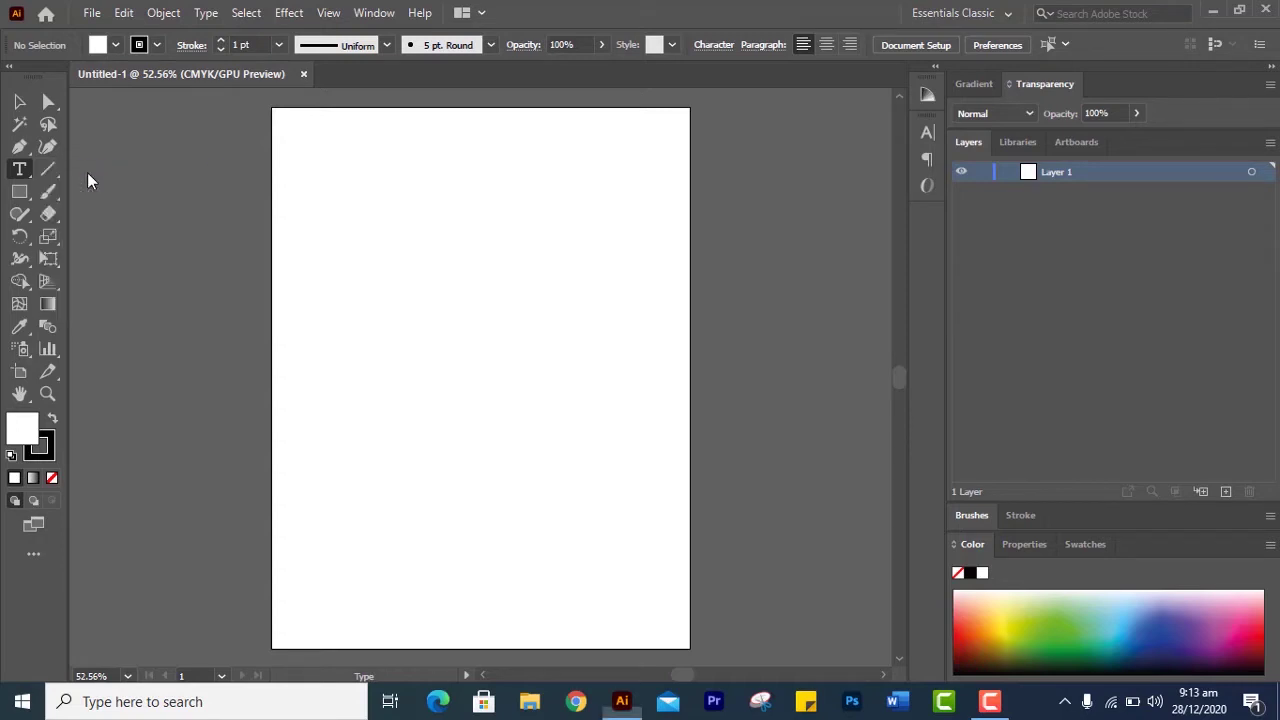
{"action": "left_click", "coordinate": [325, 175]}
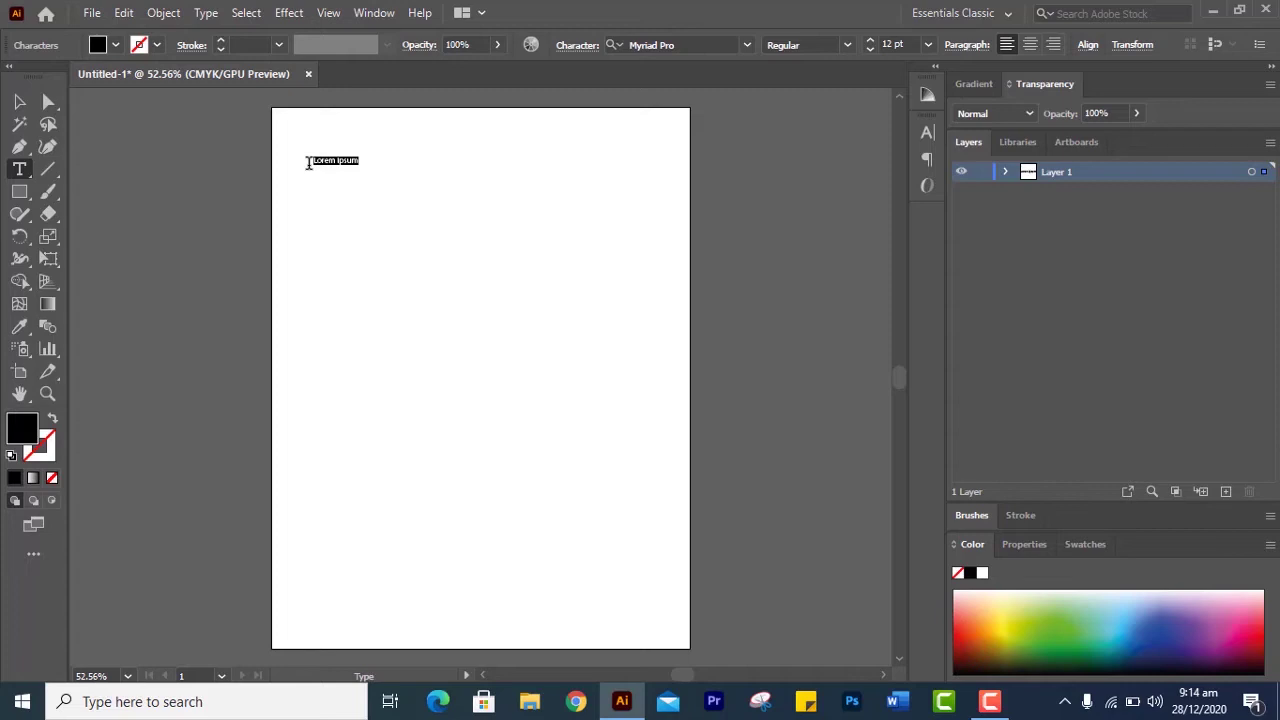
{"action": "key", "text": "BackSpace"}
{"action": "left_click", "coordinate": [929, 44]}
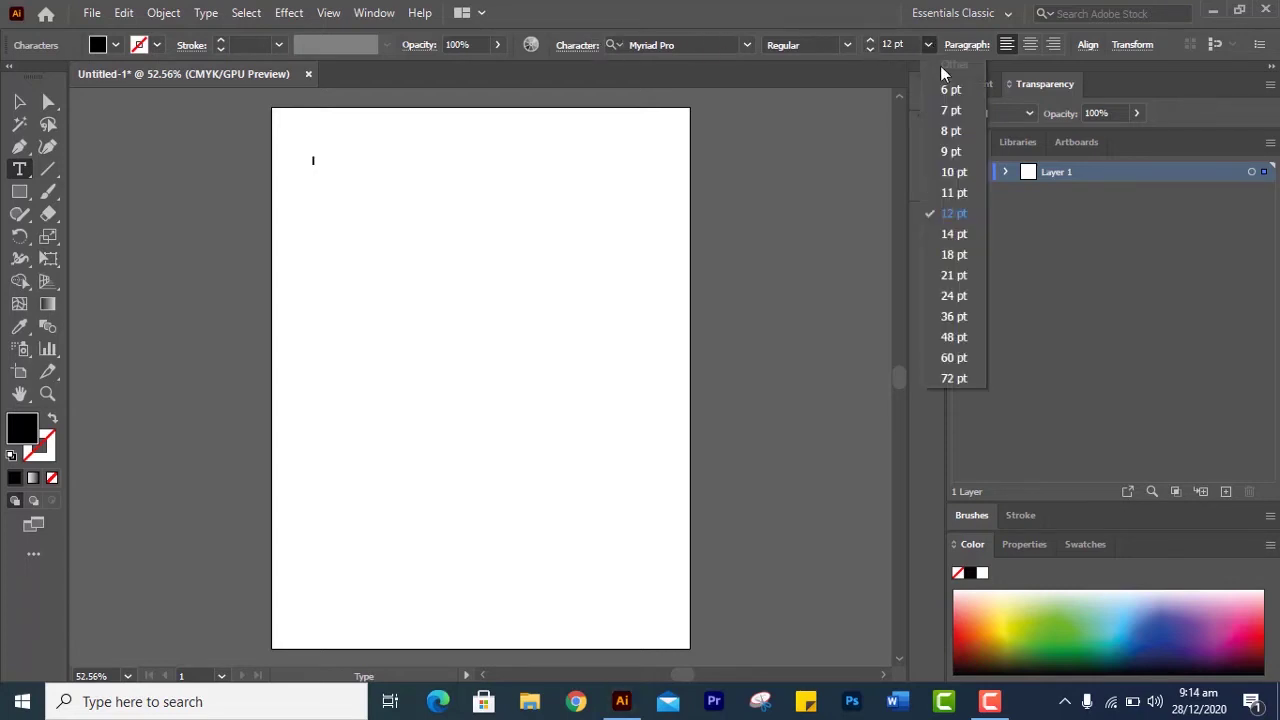
{"action": "left_click", "coordinate": [953, 254]}
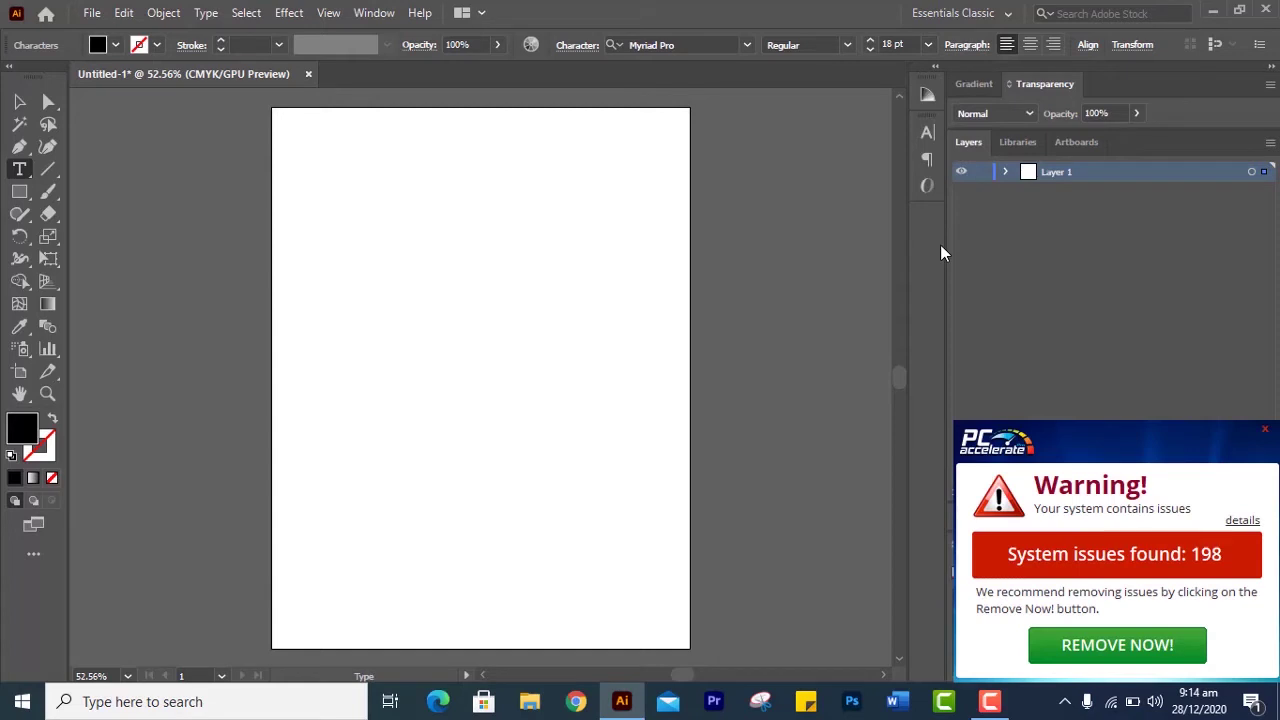
{"action": "type", "text": "this is text"}
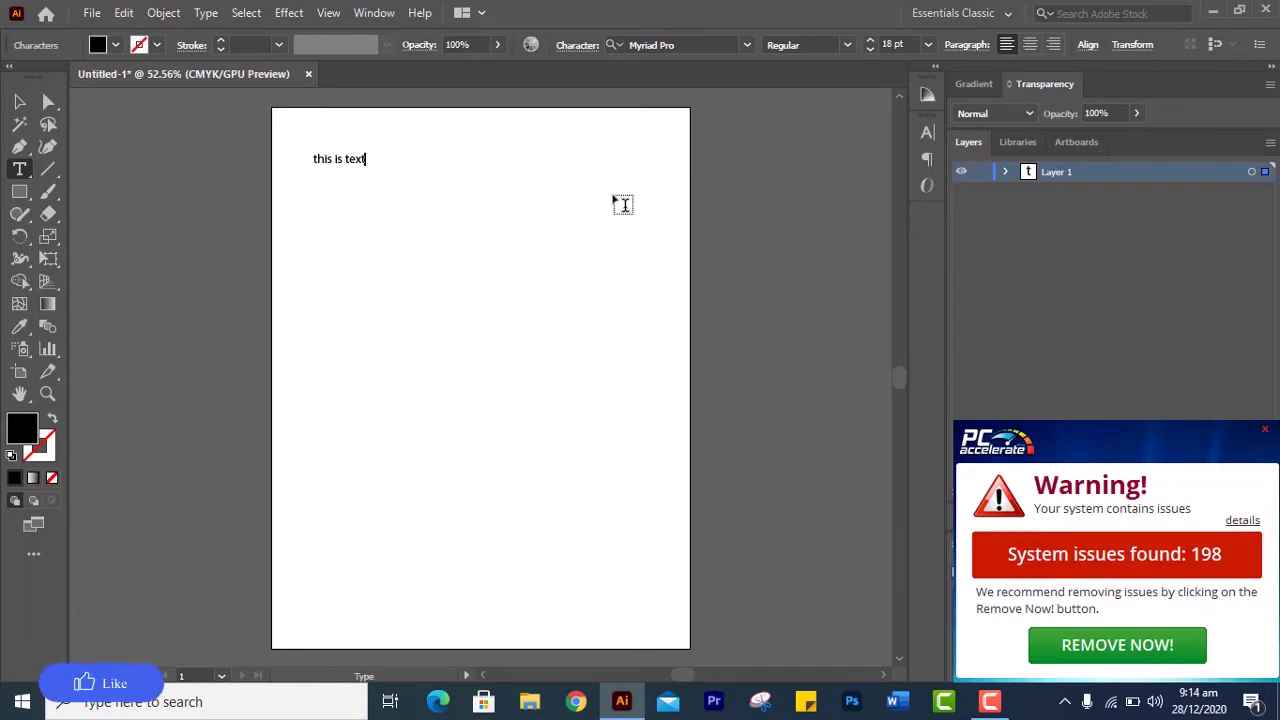
{"action": "scroll", "coordinate": [613, 197], "scroll_direction": "up", "scroll_amount": 2}
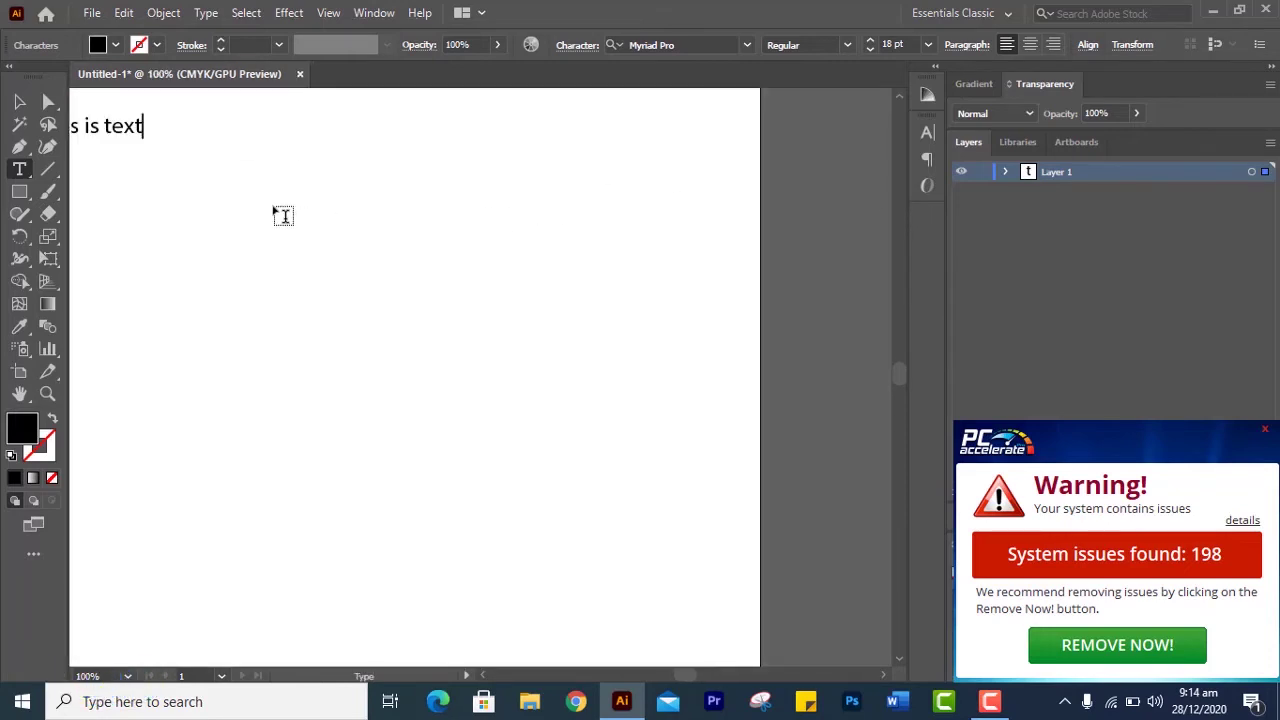
{"action": "left_click_drag", "start_coordinate": [271, 201], "coordinate": [388, 254]}
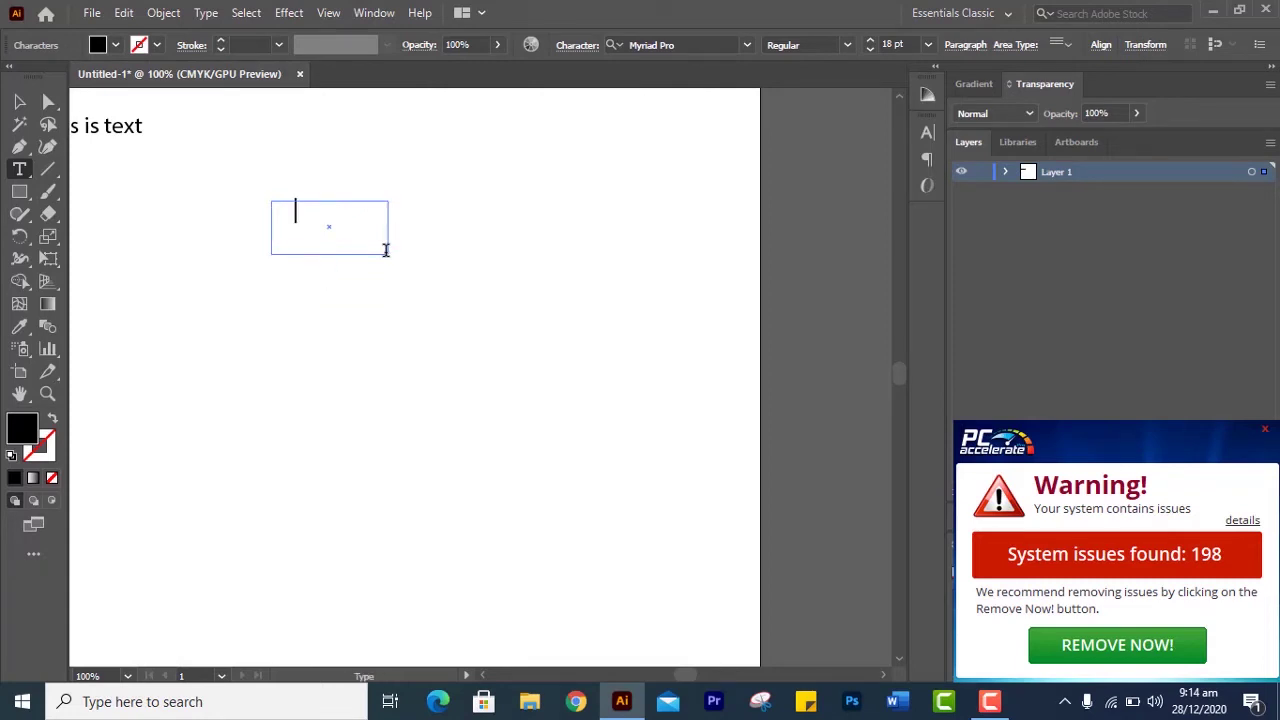
{"action": "key", "text": "ctrl+z"}
{"action": "key", "text": "ctrl+z"}
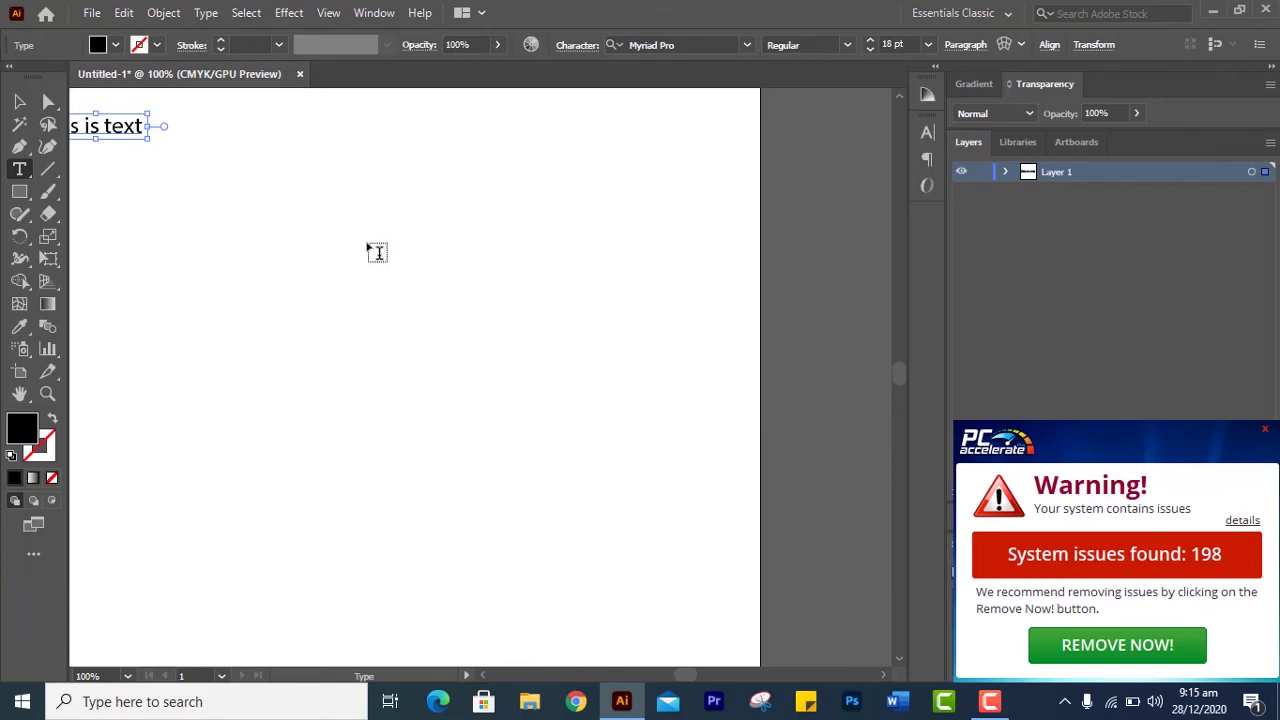
- Add point text below "this is text" with two lines: "this is line one" and "this is line two"
{"action": "key", "text": "space"}
{"action": "left_click_drag", "start_coordinate": [152, 157], "coordinate": [432, 289]}
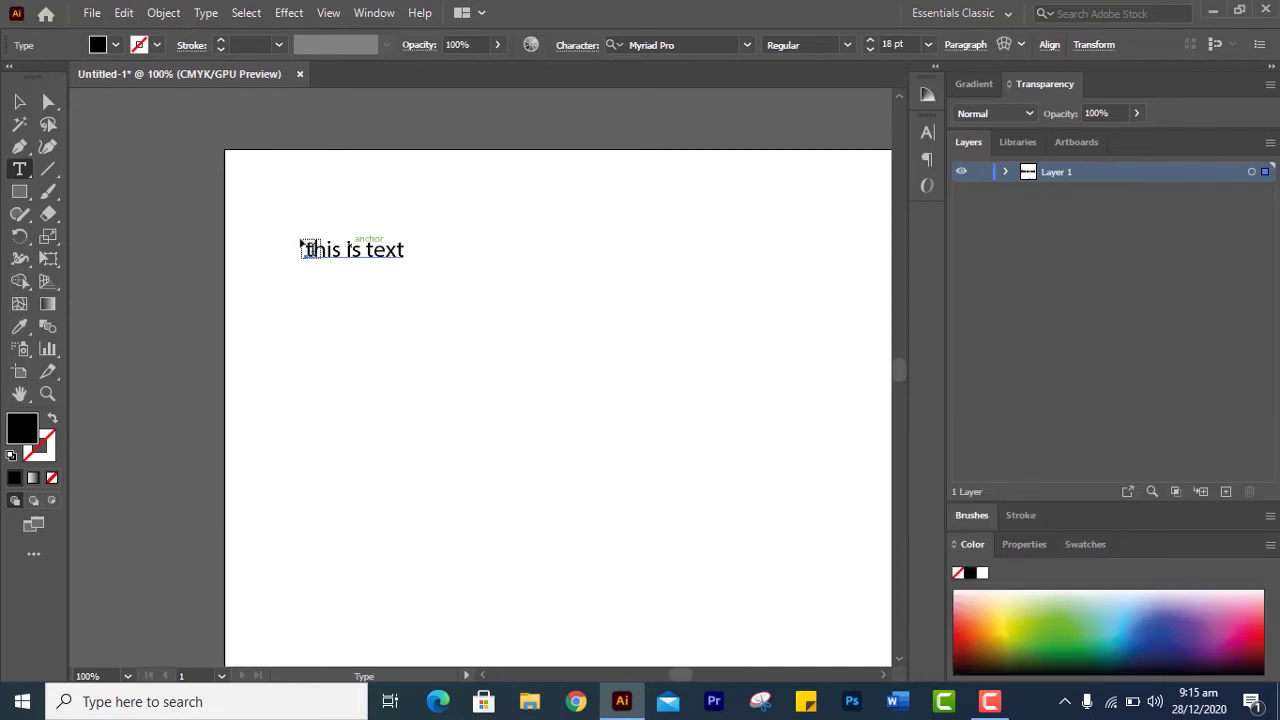
{"action": "scroll", "coordinate": [430, 272], "scroll_direction": "up", "scroll_amount": 1}
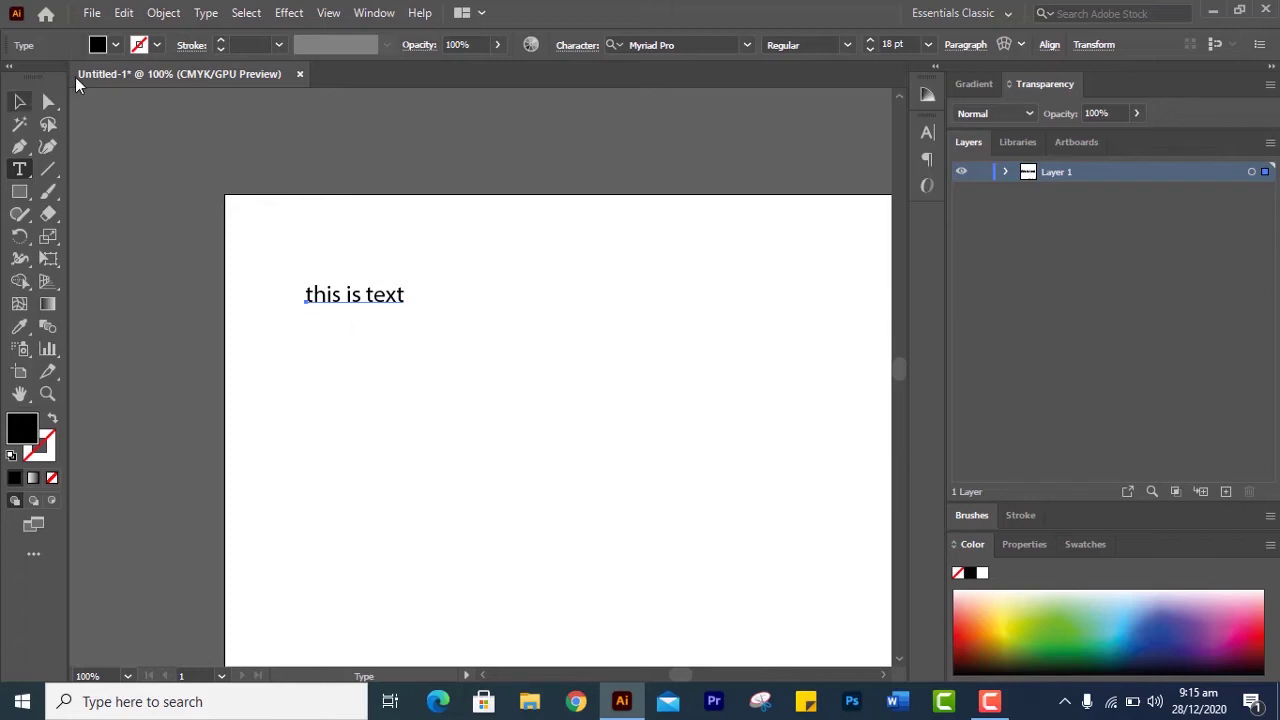
{"action": "left_click", "coordinate": [21, 104]}
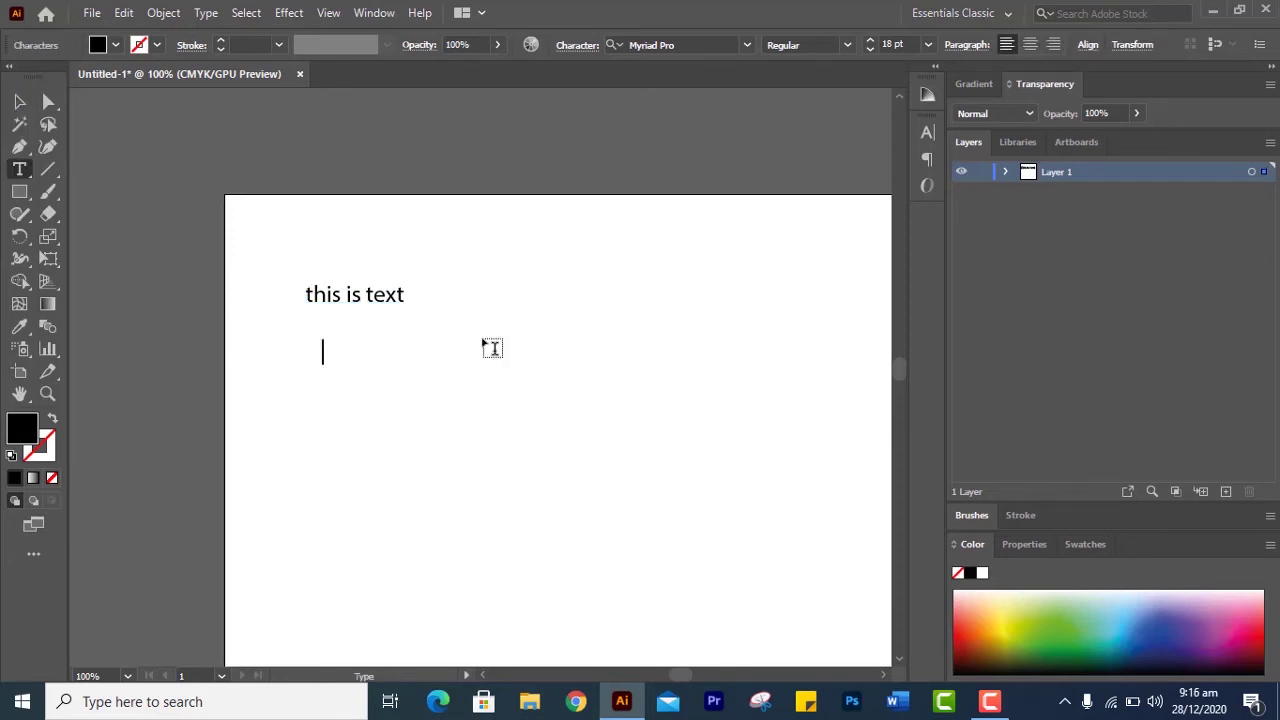
{"action": "type", "text": "this i"}
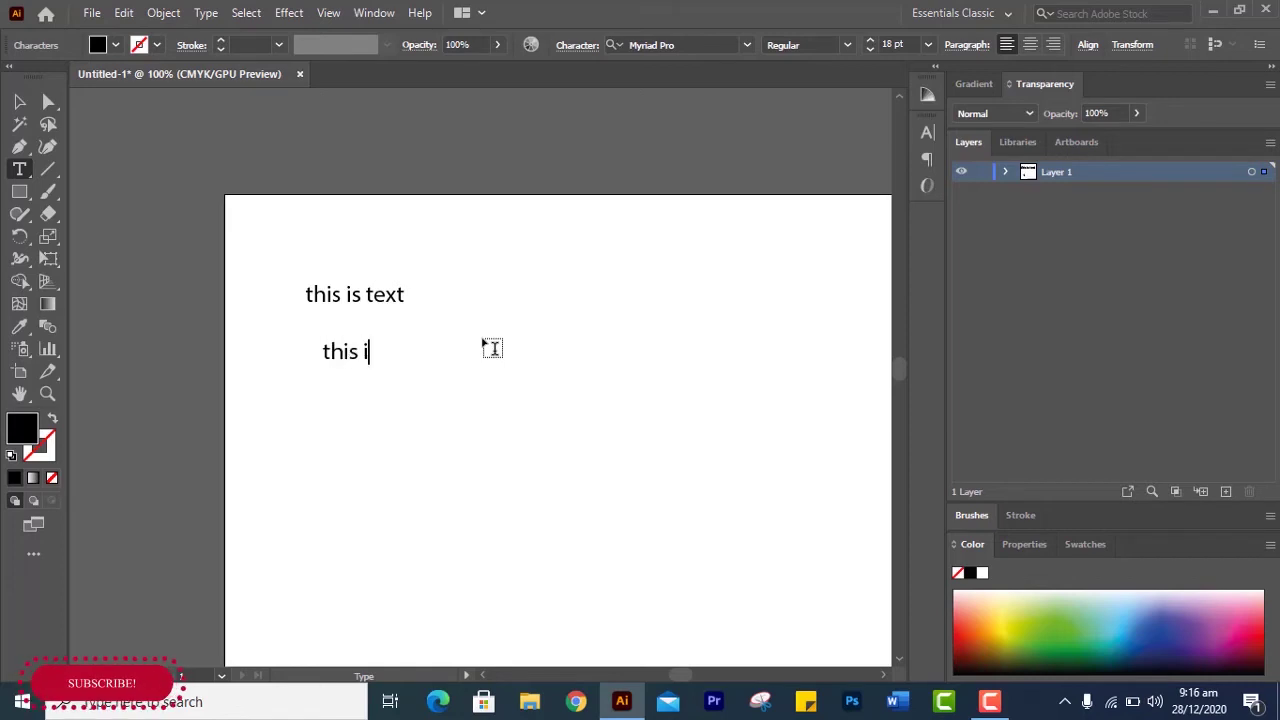
{"action": "type", "text": "s line one"}
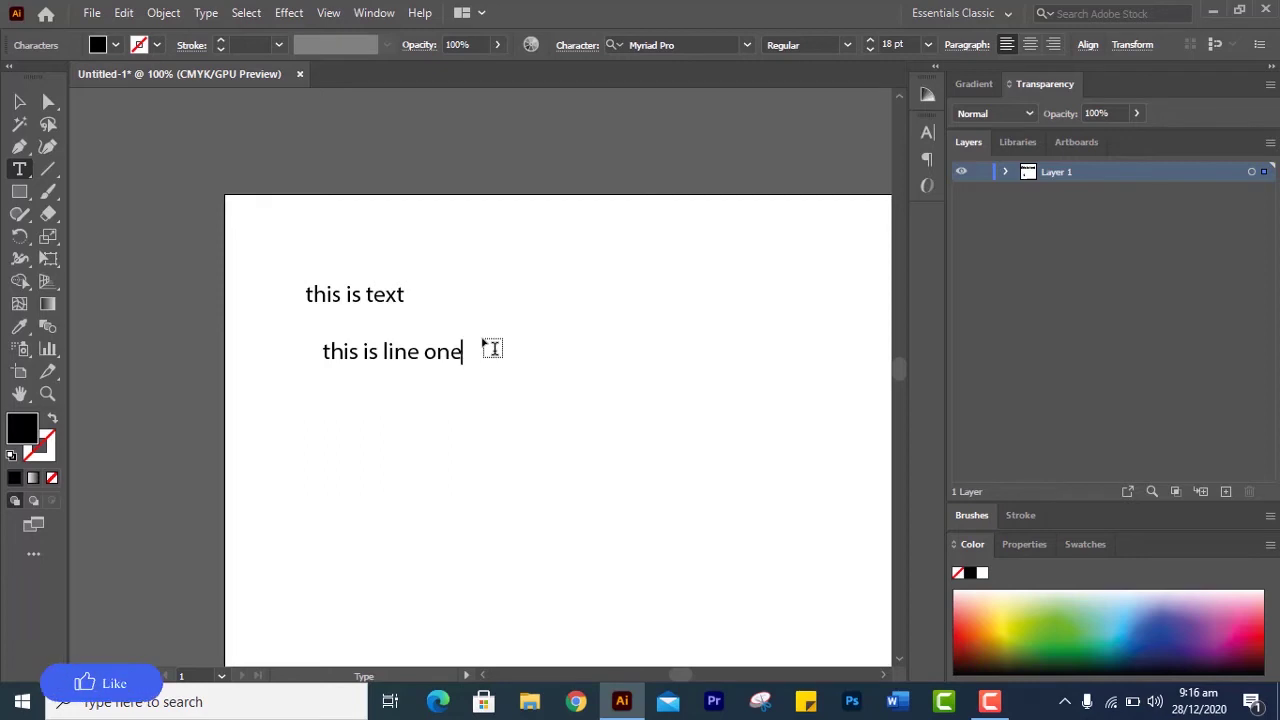
{"action": "key", "text": "Return"}
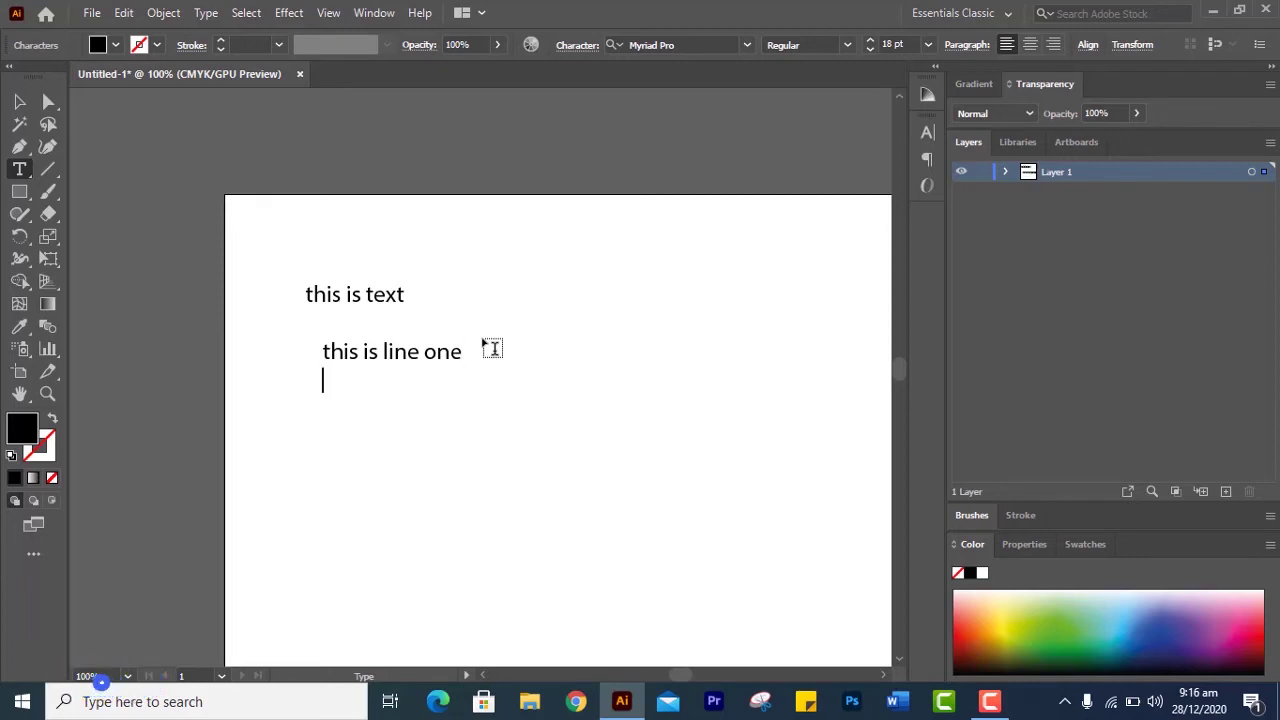
{"action": "type", "text": "this l"}
{"action": "key", "text": "BackSpace"}
{"action": "type", "text": "is l"}
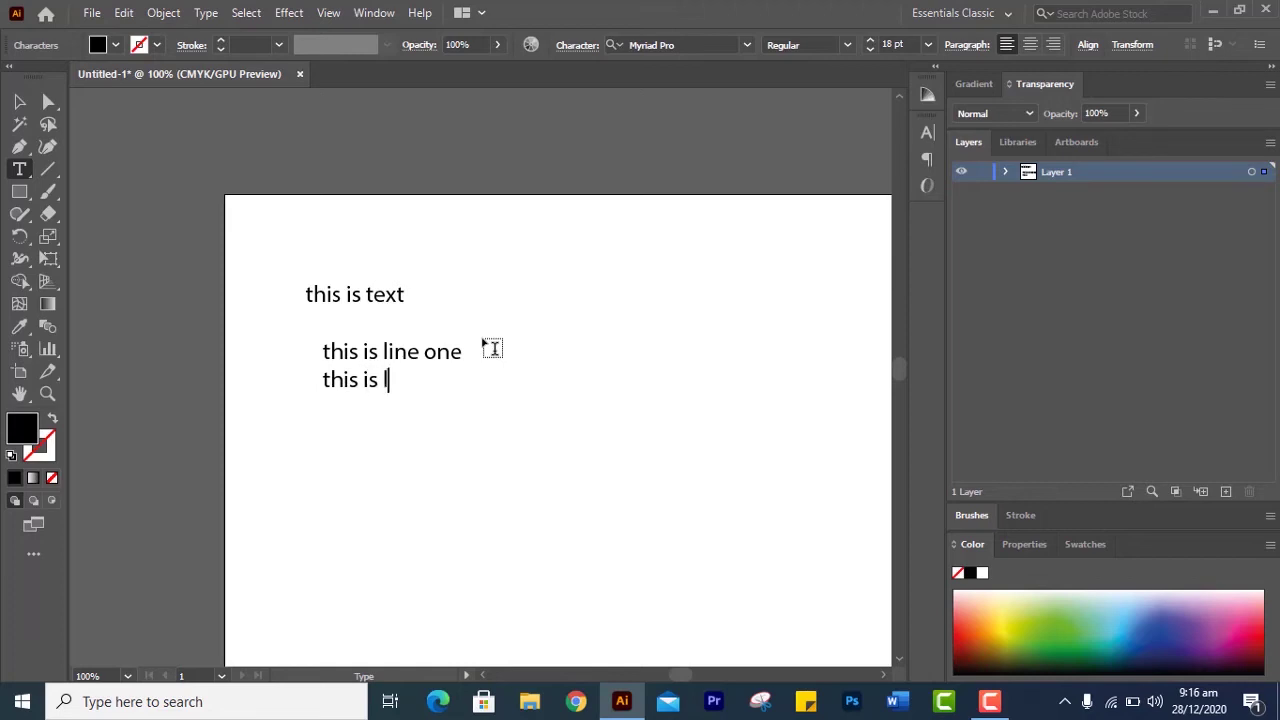
{"action": "type", "text": "ine two"}
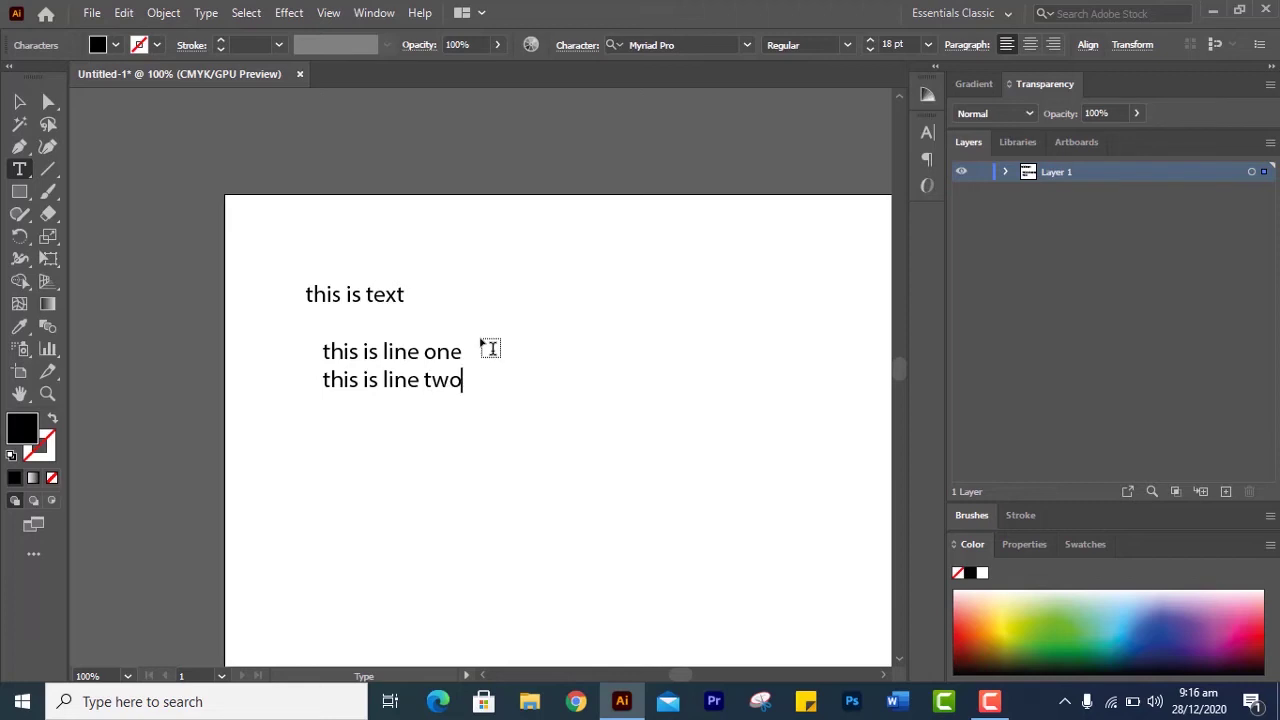
- Delete both lines of the two-line text below "this is text"
{"action": "key", "text": "BackSpace"}
{"action": "key", "text": "BackSpace"}
{"action": "key", "text": "BackSpace"}
{"action": "key", "text": "BackSpace"}
{"action": "key", "text": "BackSpace"}
{"action": "key", "text": "BackSpace"}
{"action": "key", "text": "BackSpace"}
{"action": "key", "text": "BackSpace"}
{"action": "key", "text": "BackSpace"}
{"action": "key", "text": "BackSpace"}
{"action": "key", "text": "BackSpace"}
{"action": "key", "text": "BackSpace"}
{"action": "key", "text": "BackSpace"}
{"action": "key", "text": "BackSpace"}
{"action": "key", "text": "BackSpace"}
{"action": "key", "text": "BackSpace"}
{"action": "key", "text": "BackSpace"}
{"action": "key", "text": "BackSpace"}
{"action": "key", "text": "BackSpace"}
{"action": "key", "text": "BackSpace"}
{"action": "key", "text": "BackSpace"}
{"action": "key", "text": "BackSpace"}
{"action": "key", "text": "BackSpace"}
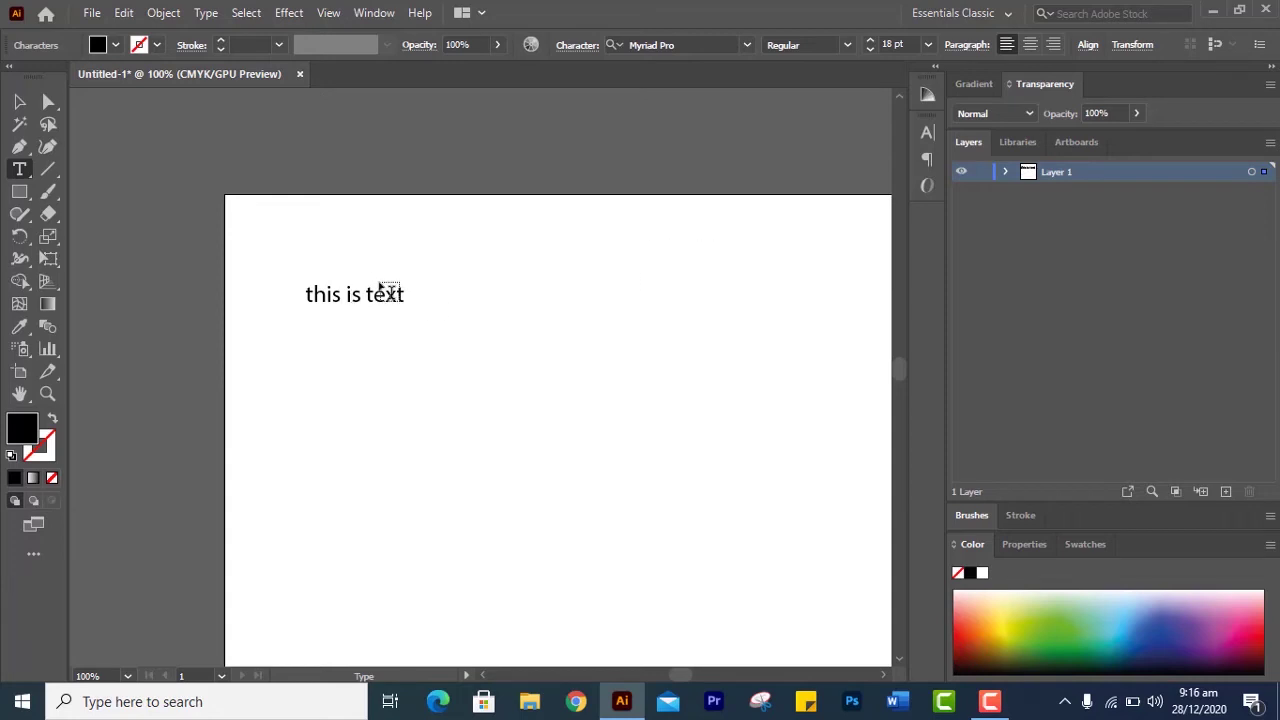
- Delete all the wording of "this is text" and leave text editing
{"action": "left_click_drag", "start_coordinate": [400, 290], "coordinate": [251, 291]}
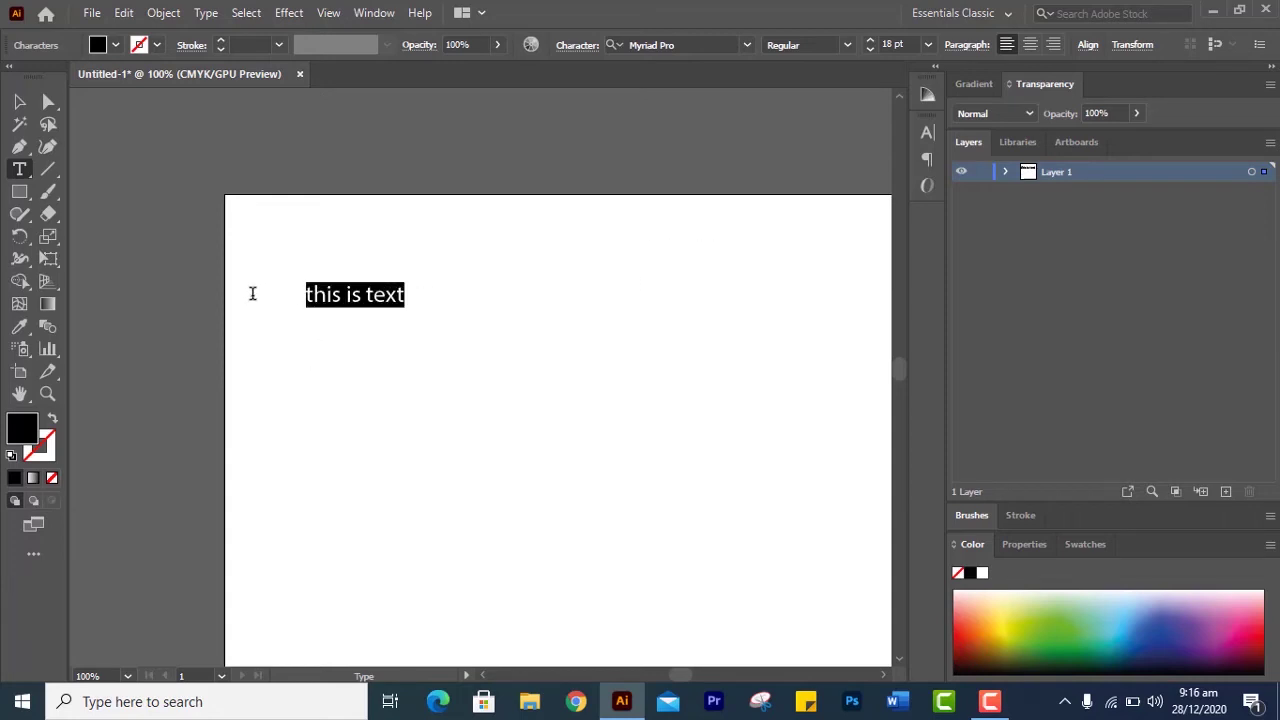
{"action": "key", "text": "BackSpace"}
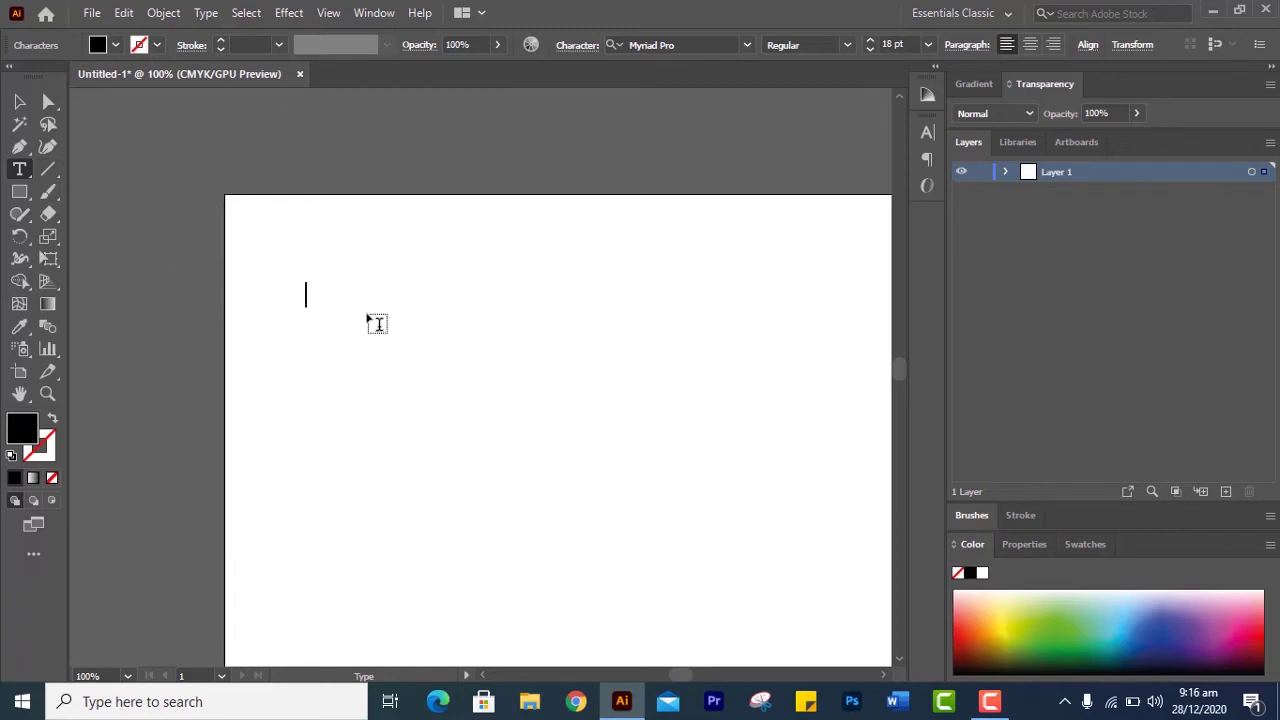
{"action": "key", "text": "alt"}
{"action": "scroll", "coordinate": [333, 312], "scroll_direction": "up", "scroll_amount": 2}
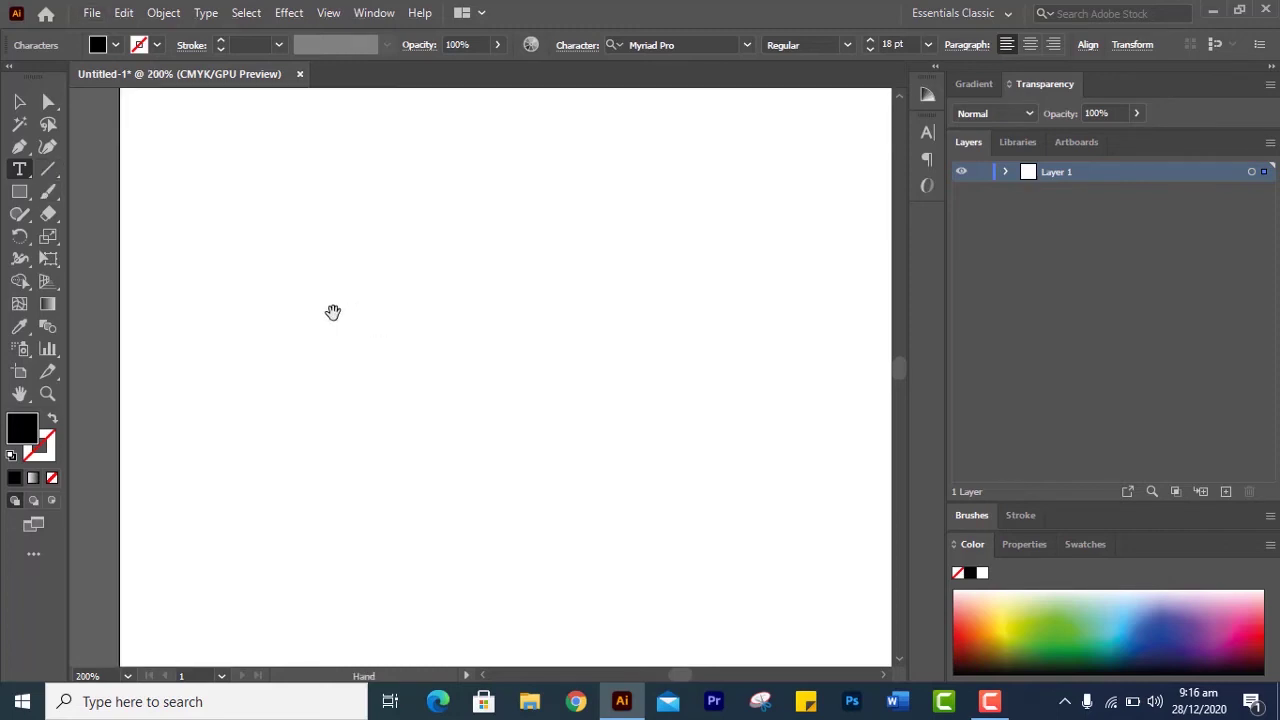
{"action": "scroll", "coordinate": [333, 312], "scroll_direction": "down", "scroll_amount": 4}
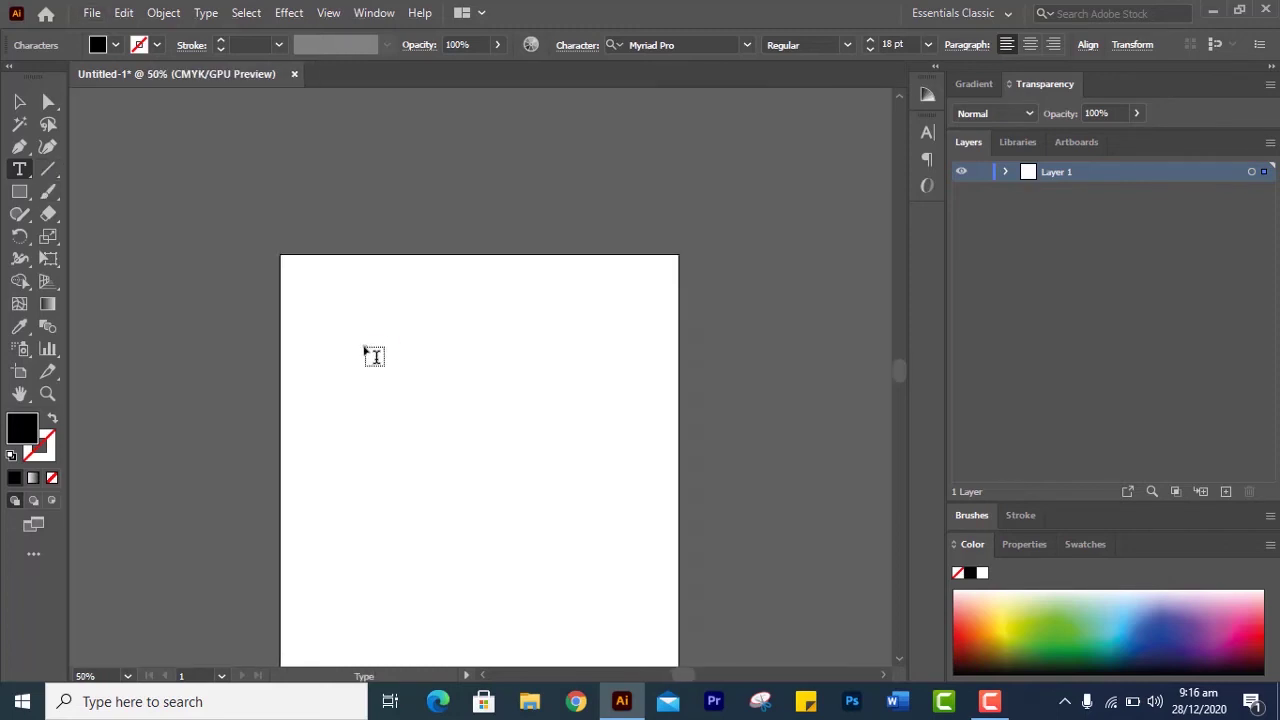
{"action": "key", "text": "Escape"}
- Draw a tall area-type frame covering most of the page and clear its placeholder text
{"action": "key", "text": "space"}
{"action": "left_click_drag", "start_coordinate": [369, 353], "coordinate": [351, 240]}
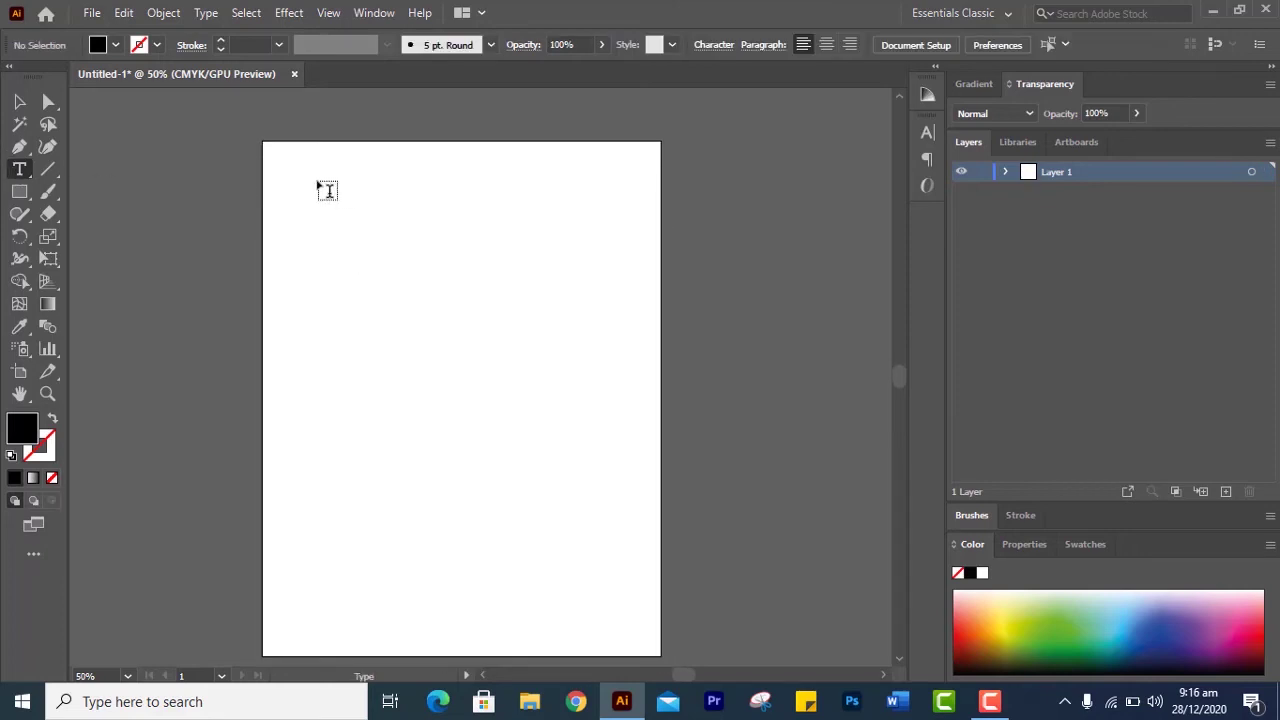
{"action": "left_click_drag", "start_coordinate": [289, 164], "coordinate": [570, 638]}
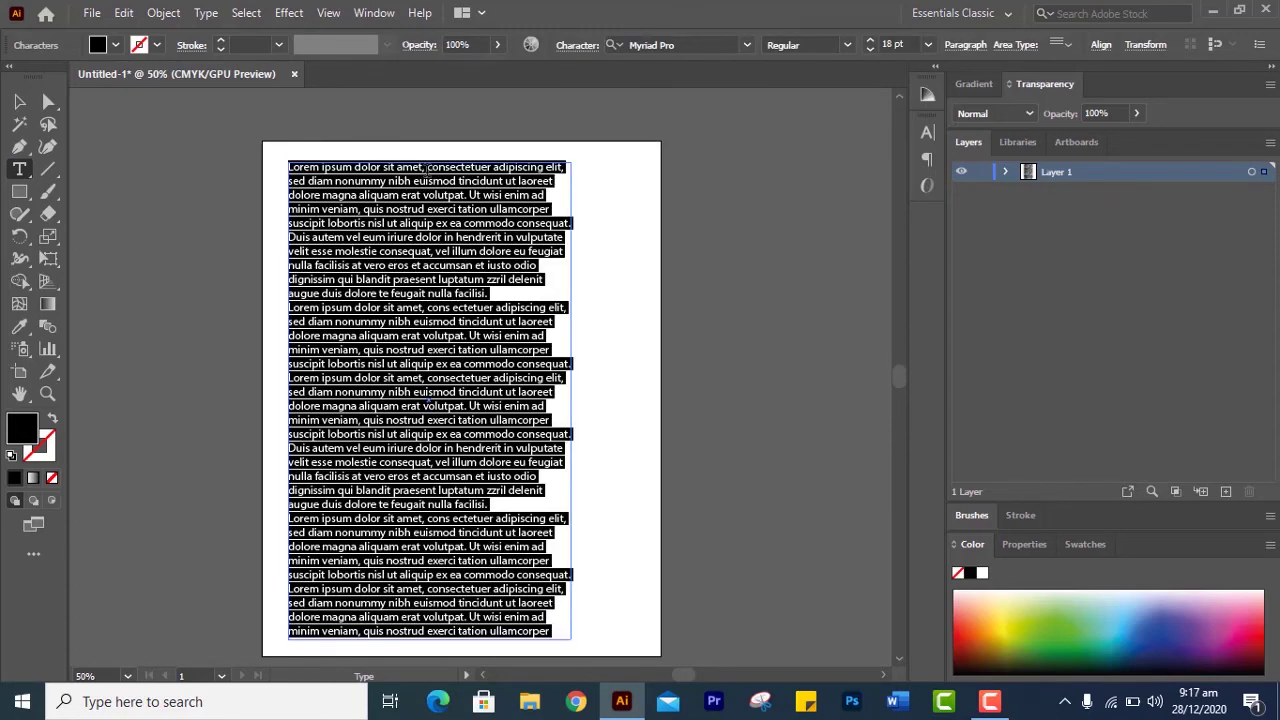
{"action": "key", "text": "BackSpace"}
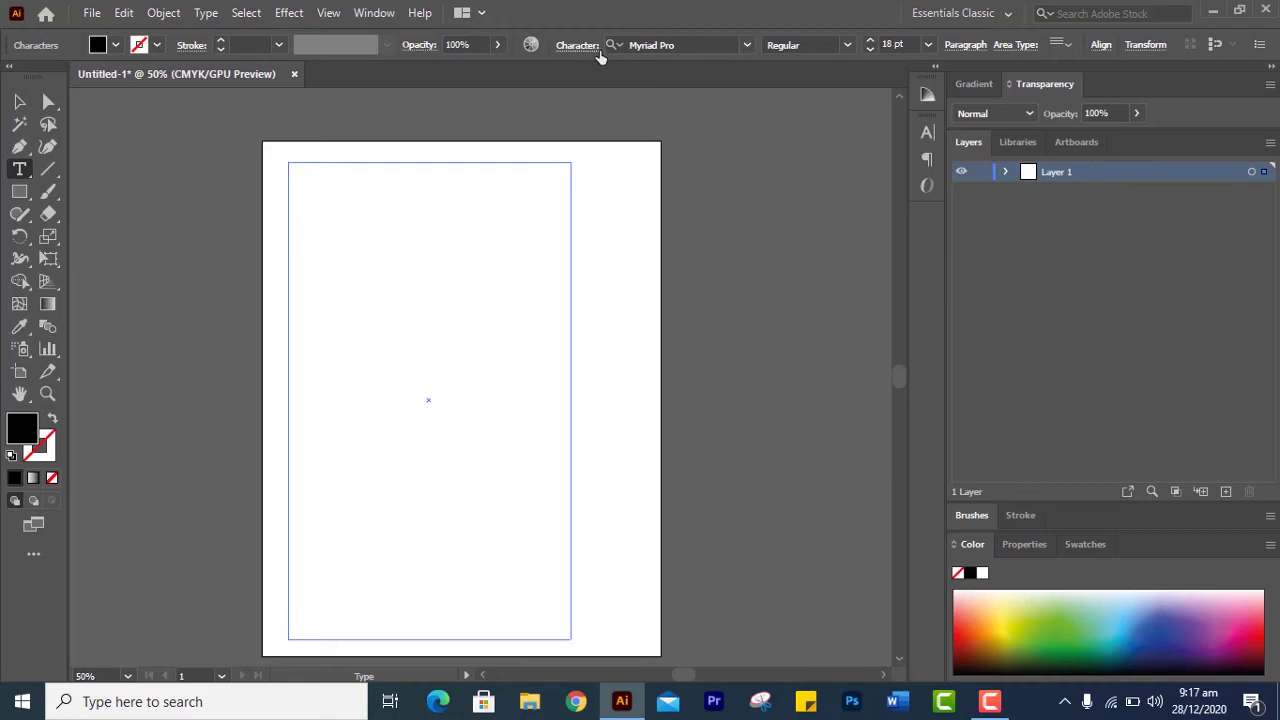
- Review the available fonts and the Character, Paragraph and OpenType settings for the empty text frame
{"action": "left_click", "coordinate": [746, 47]}
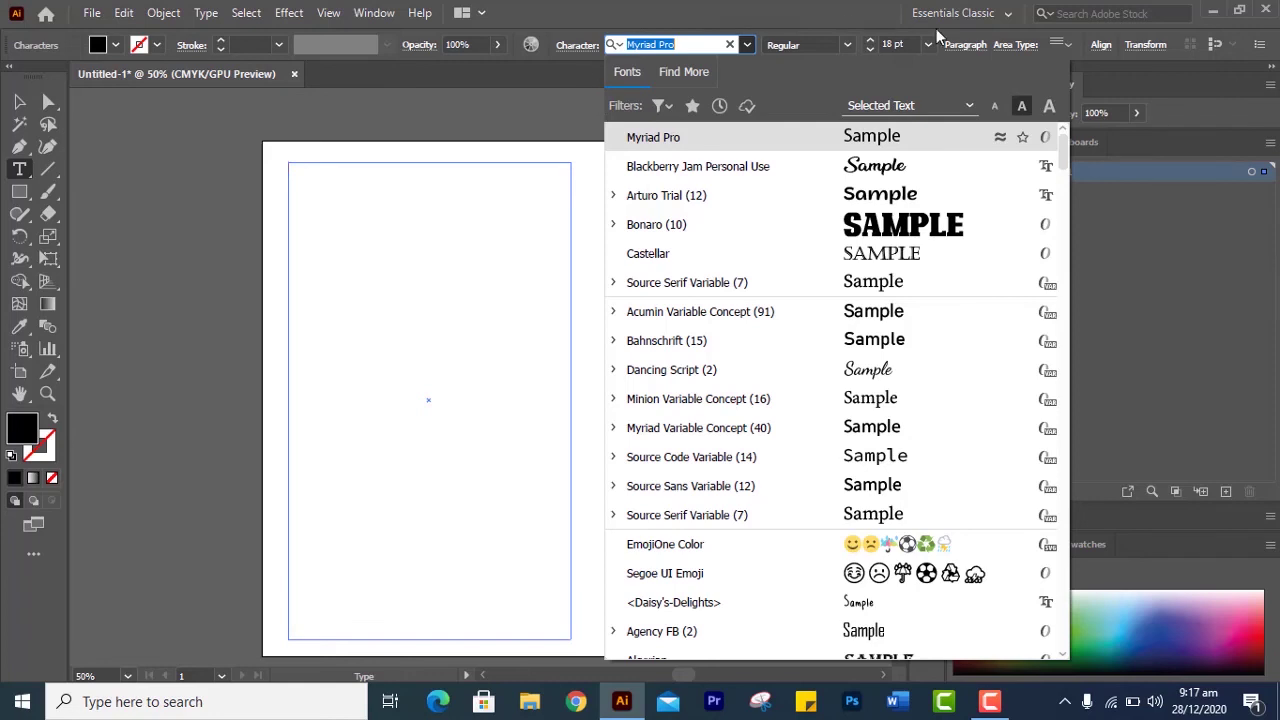
{"action": "left_click", "coordinate": [18, 101]}
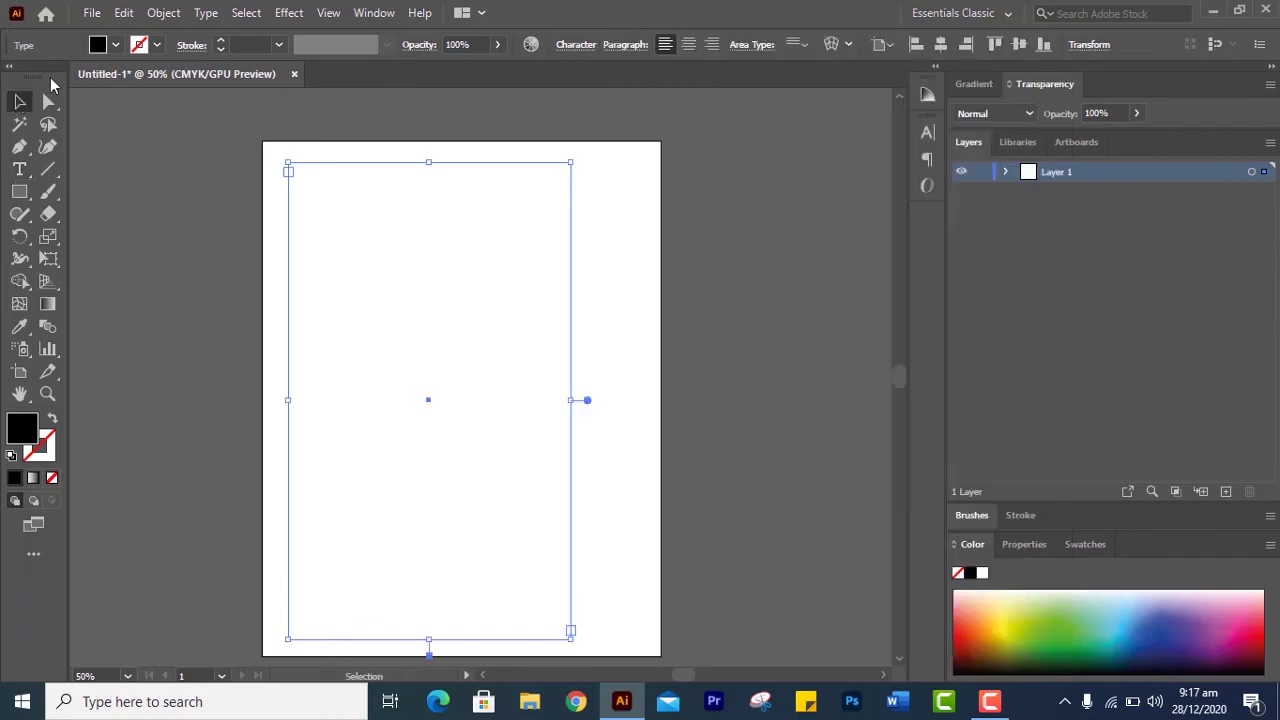
{"action": "left_click", "coordinate": [925, 135]}
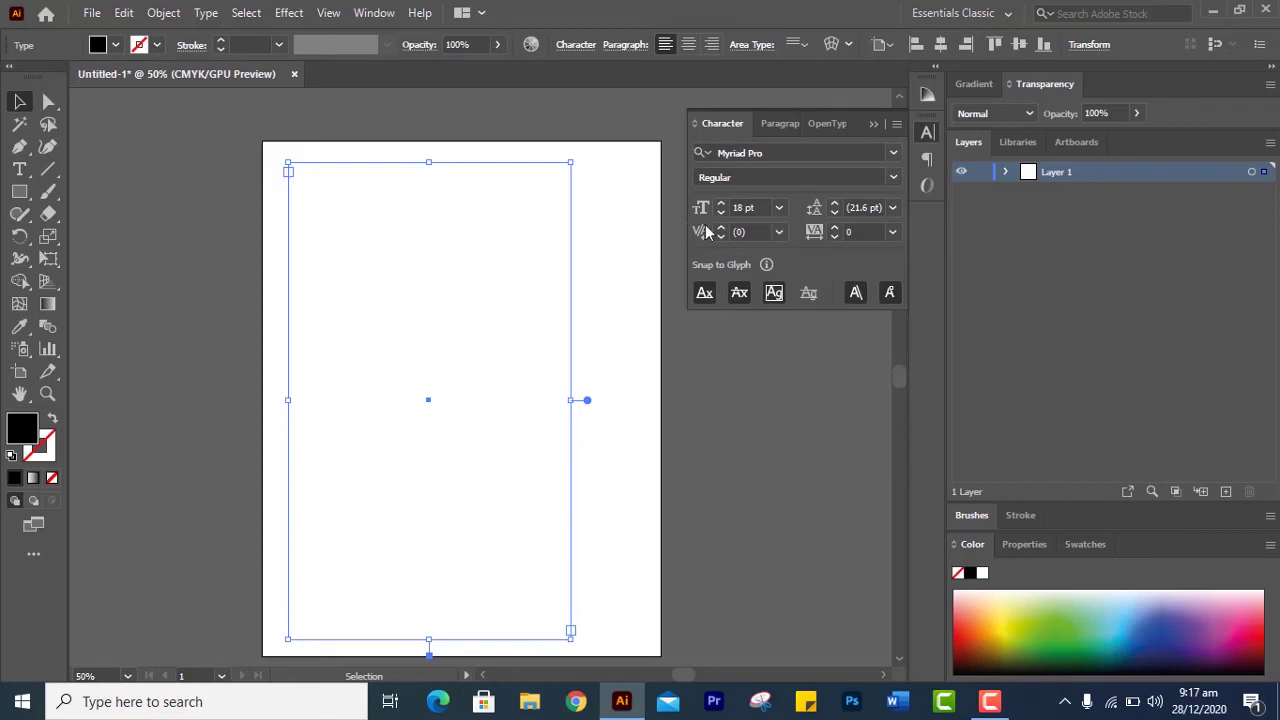
{"action": "left_click", "coordinate": [776, 125]}
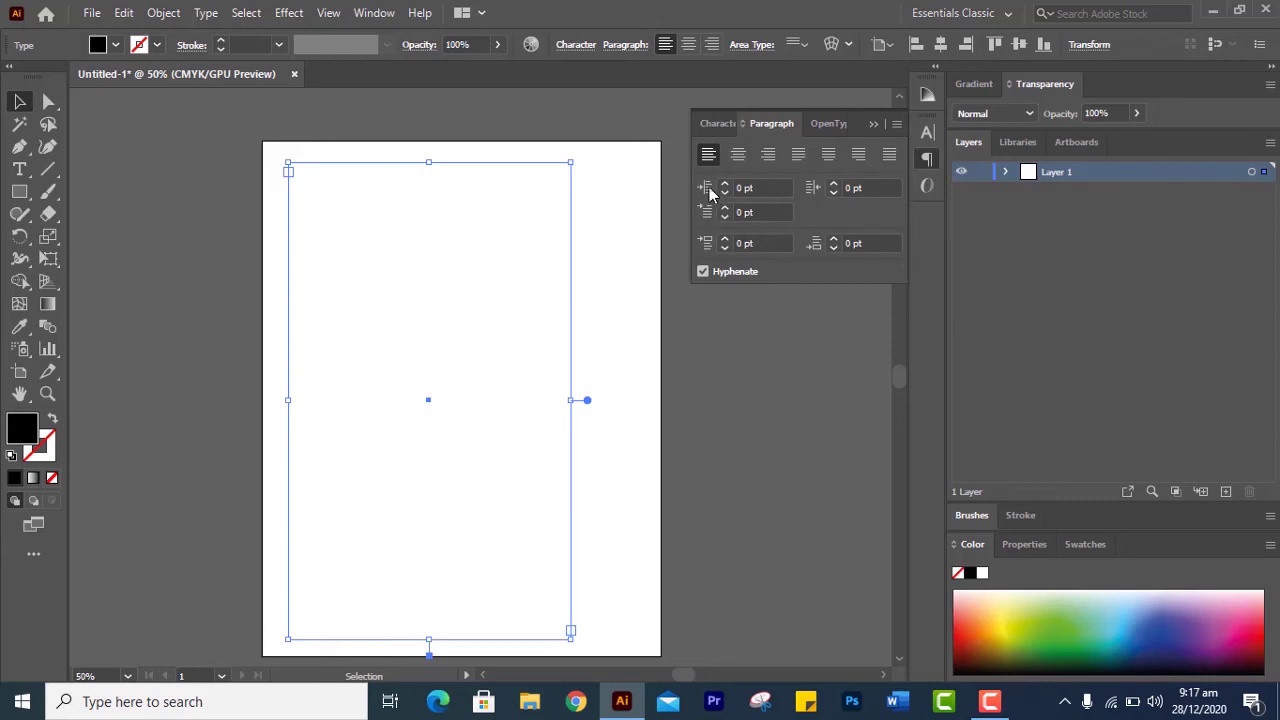
{"action": "left_click", "coordinate": [832, 125]}
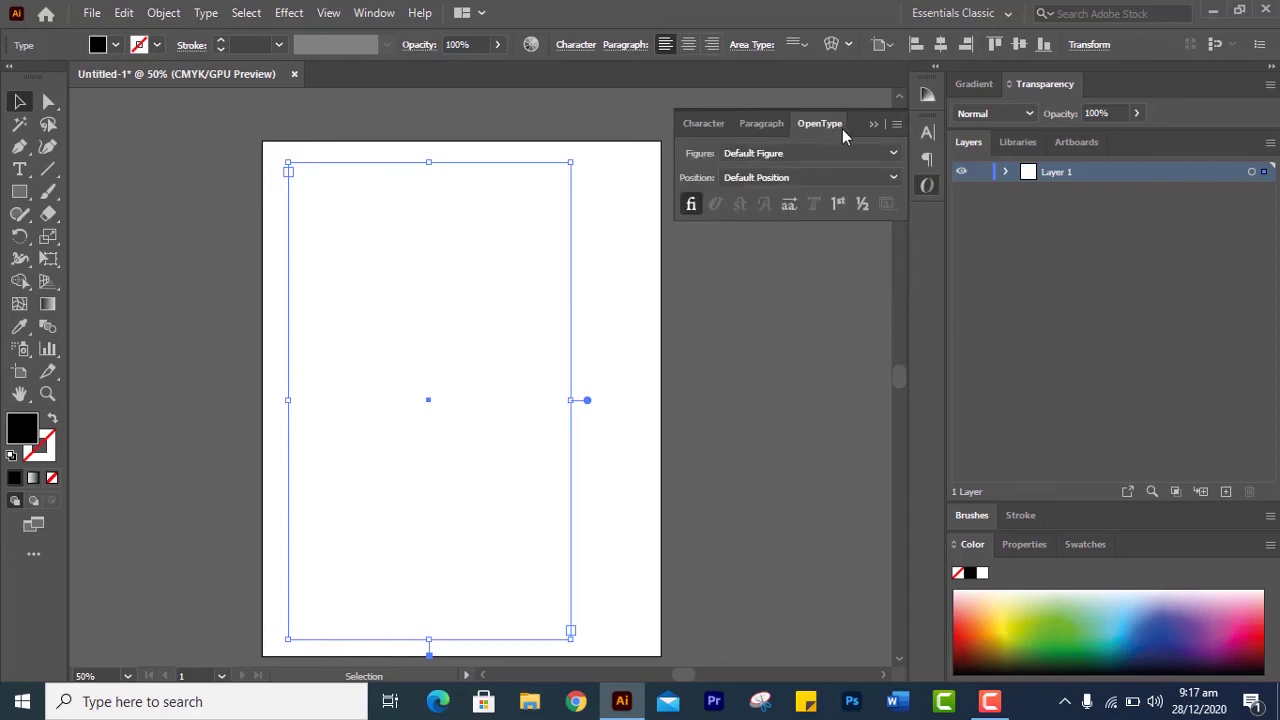
{"action": "left_click", "coordinate": [872, 124]}
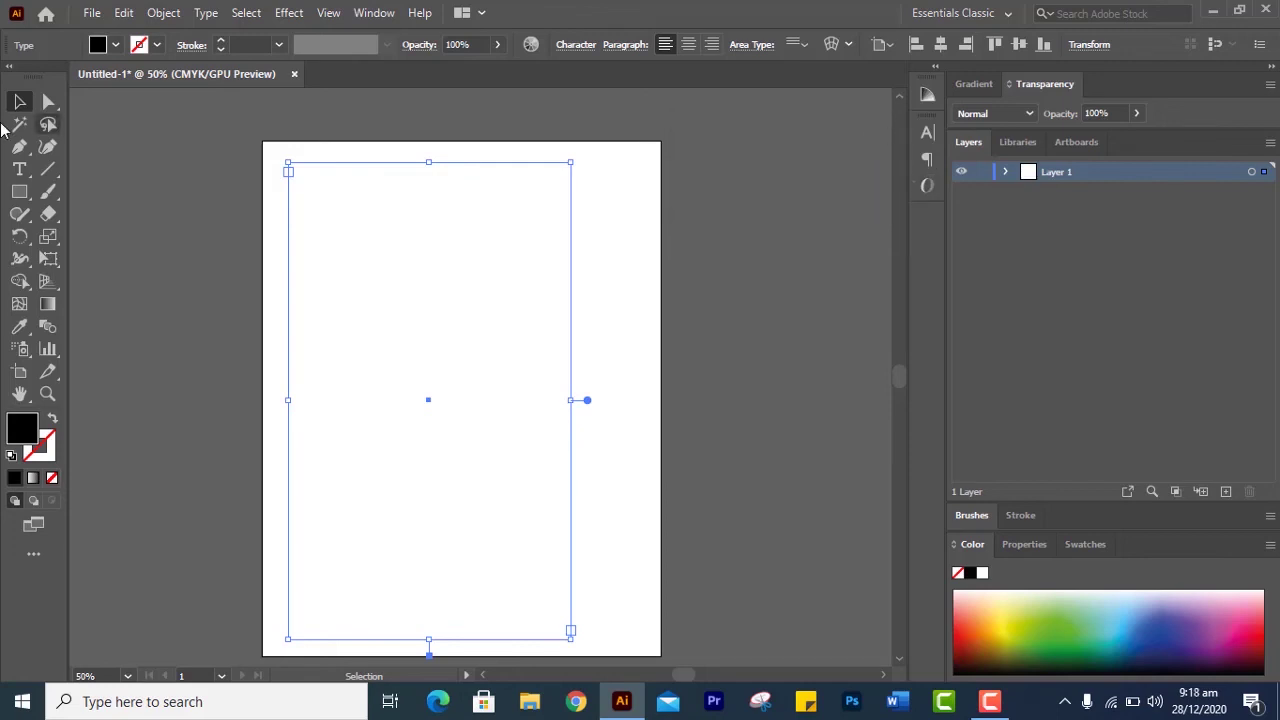